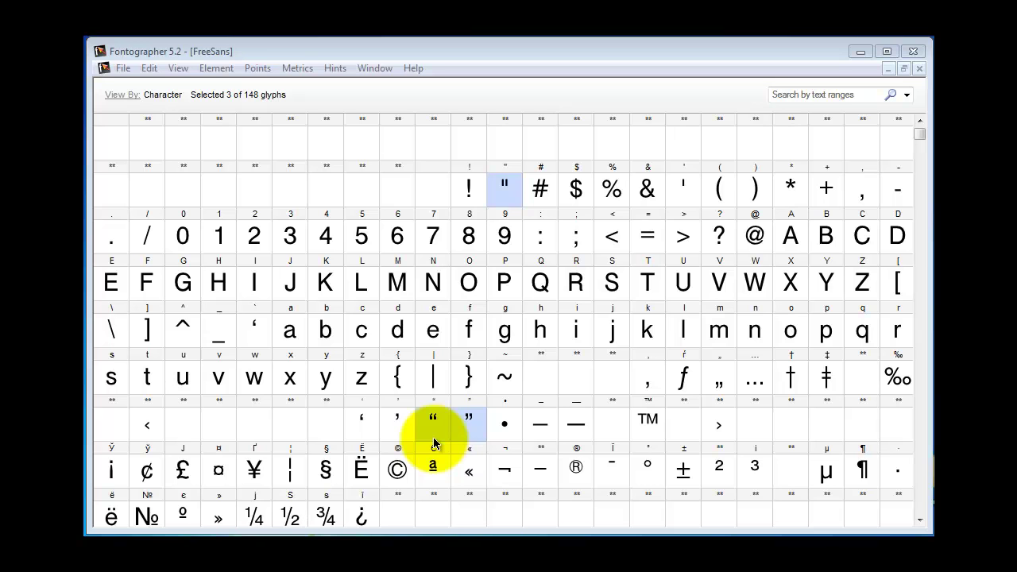
Check the names and Unicode values of the single and double quote glyphs, ending on quotedblleft (201C).
click(396, 421)
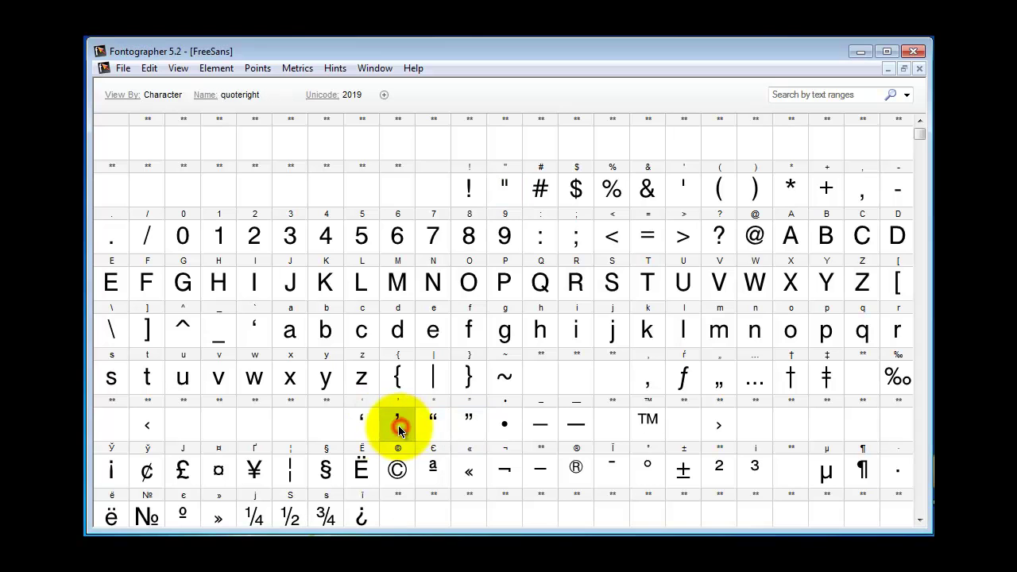
click(362, 426)
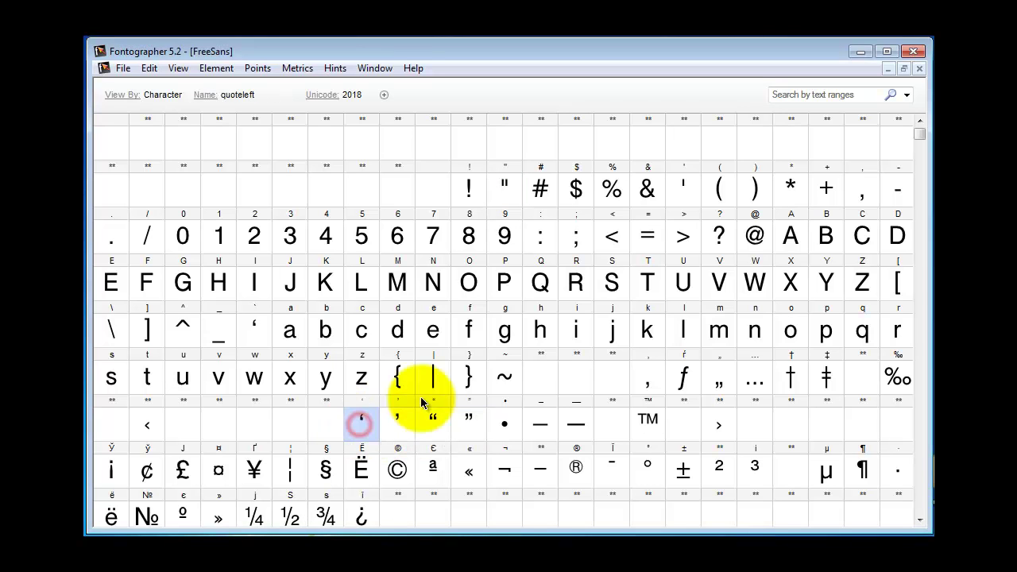
click(683, 189)
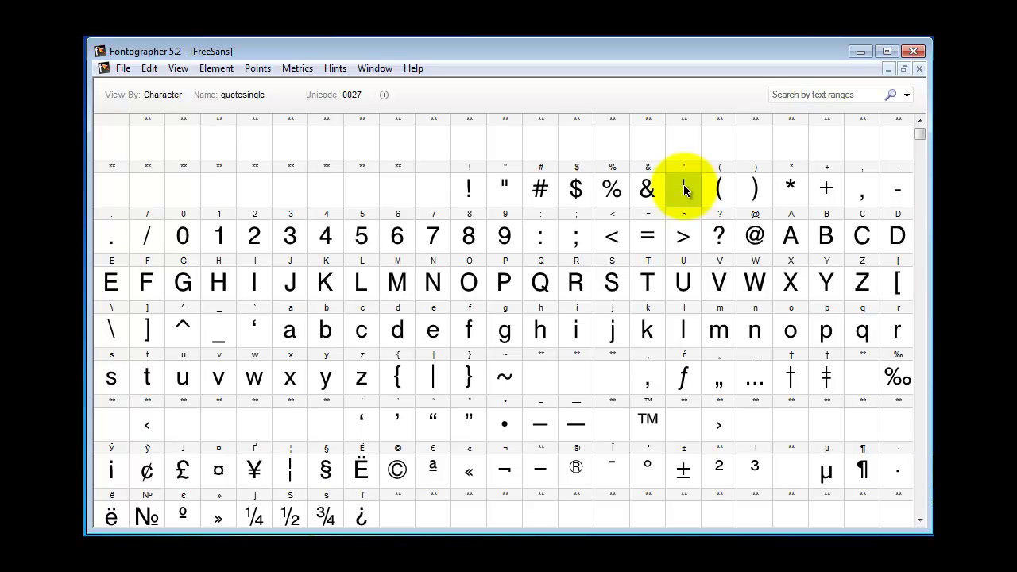
click(437, 431)
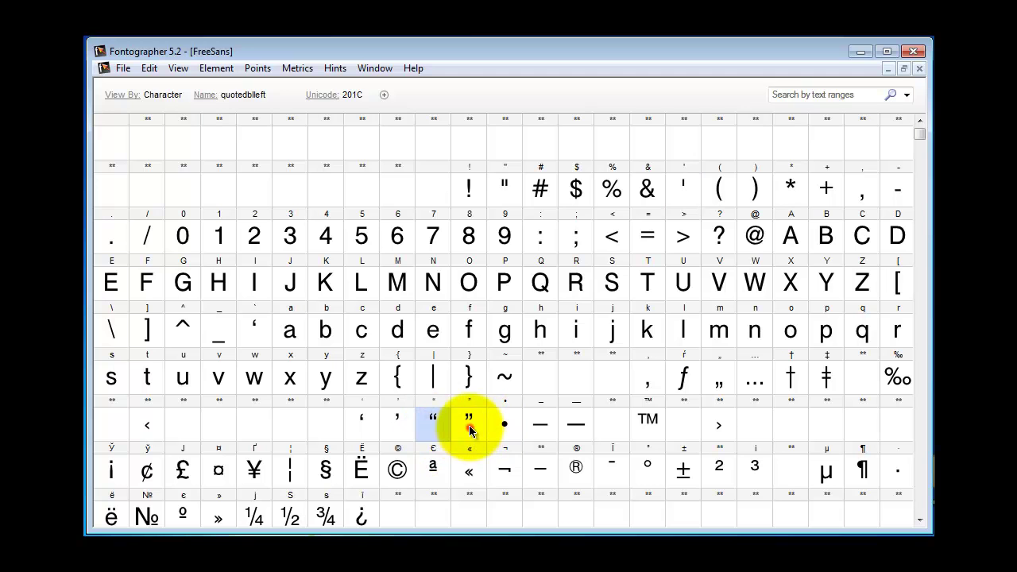
click(471, 429)
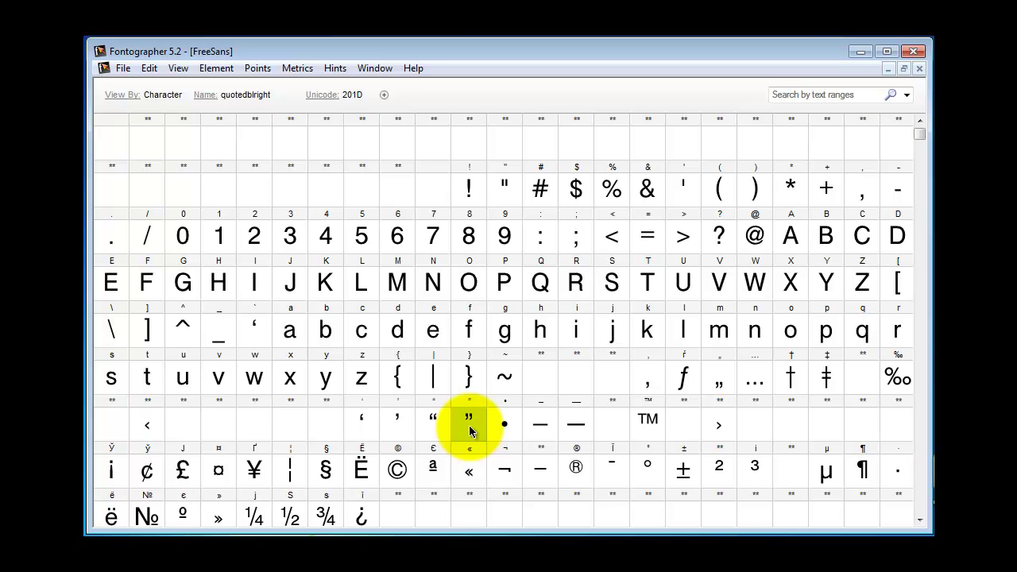
click(468, 425)
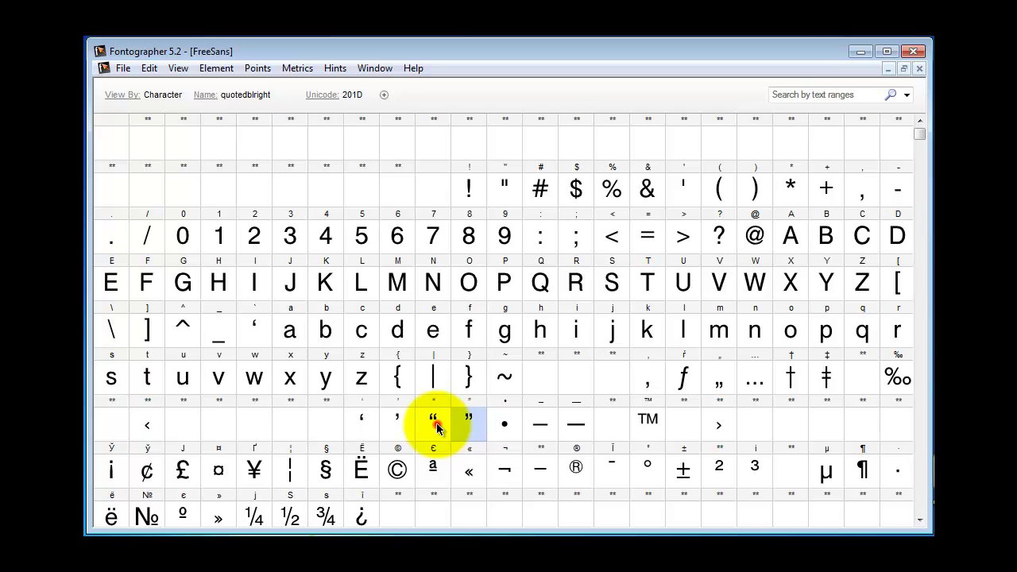
click(436, 425)
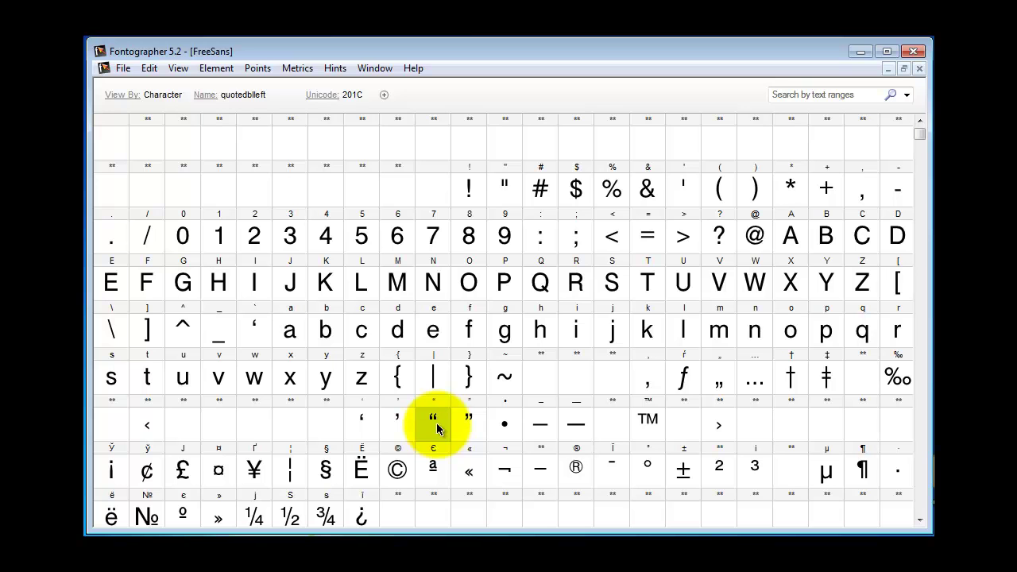
Delete both contours of the quotedblleft glyph and close its window.
double_click(437, 425)
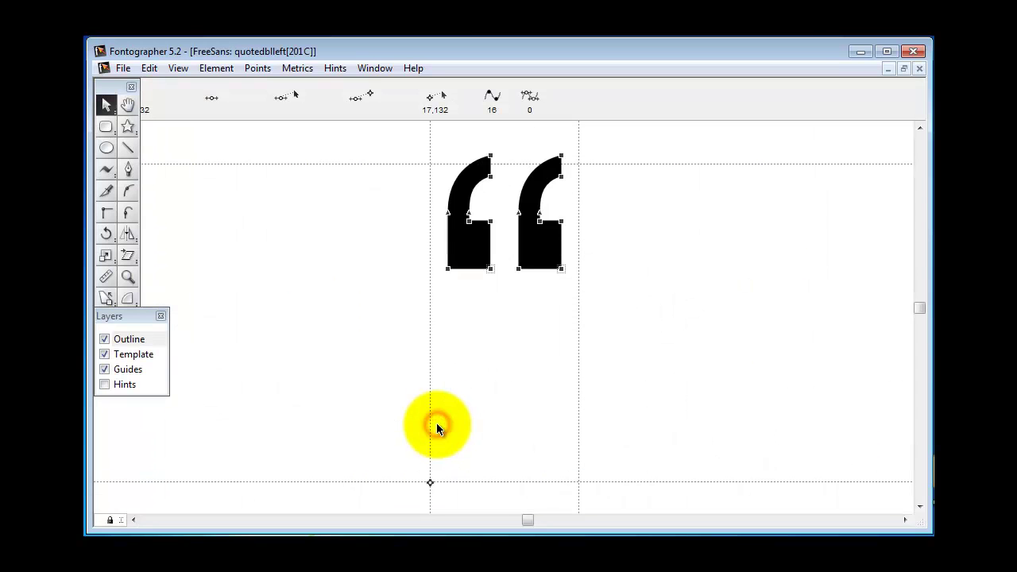
drag(647, 321, 399, 149)
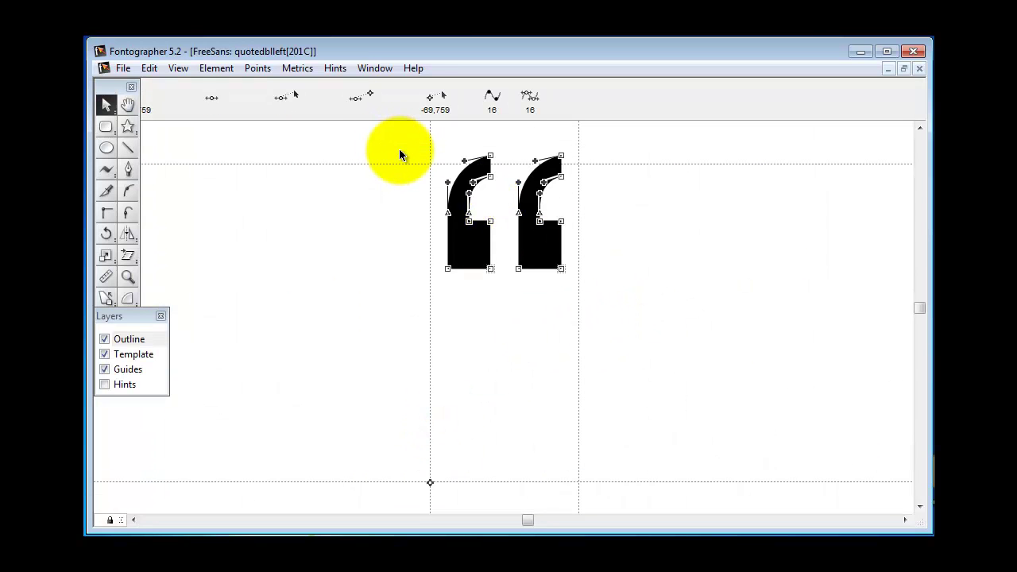
key(Delete)
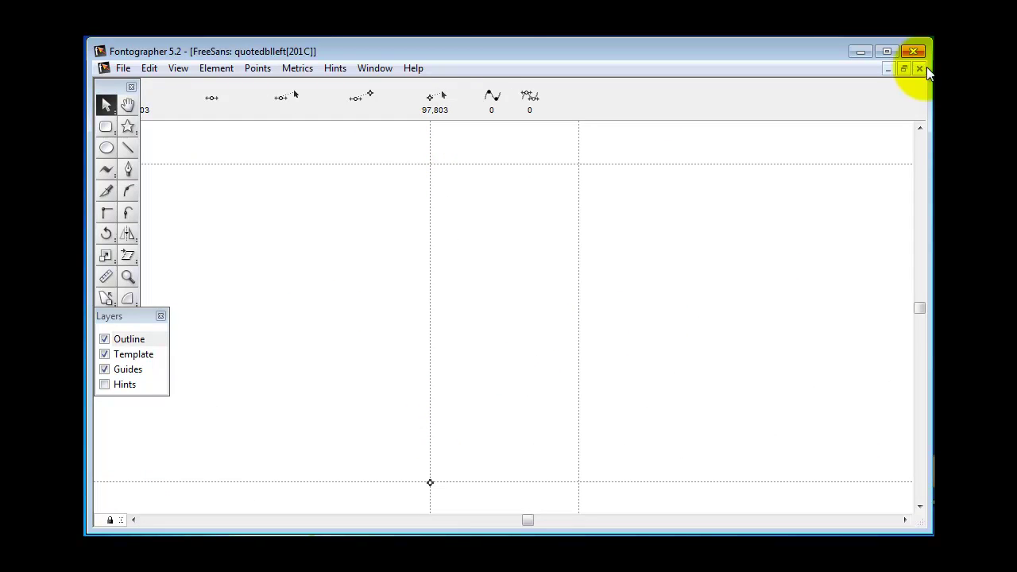
click(919, 68)
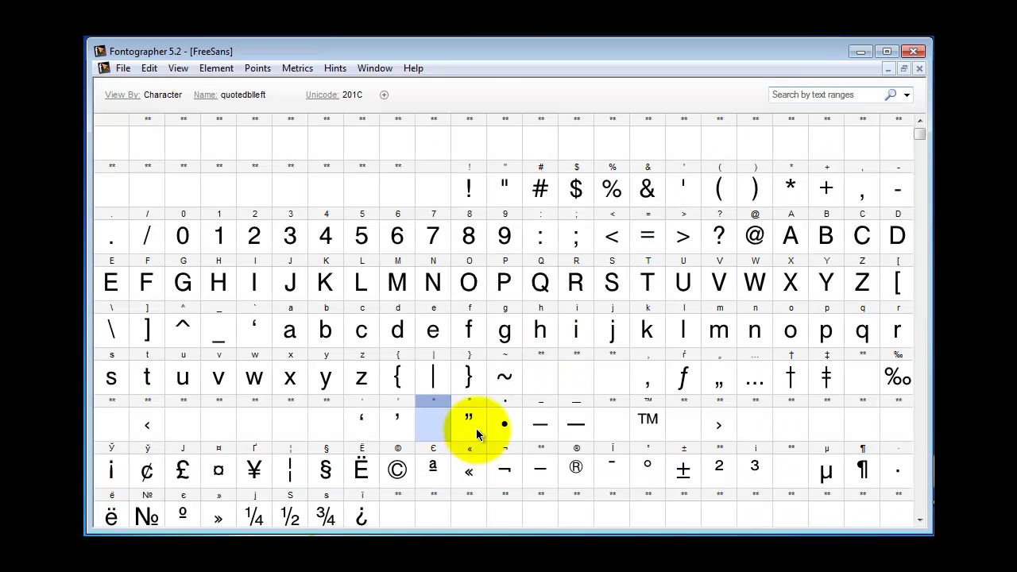
Delete both contours of the quotedblright glyph and close its window.
double_click(478, 431)
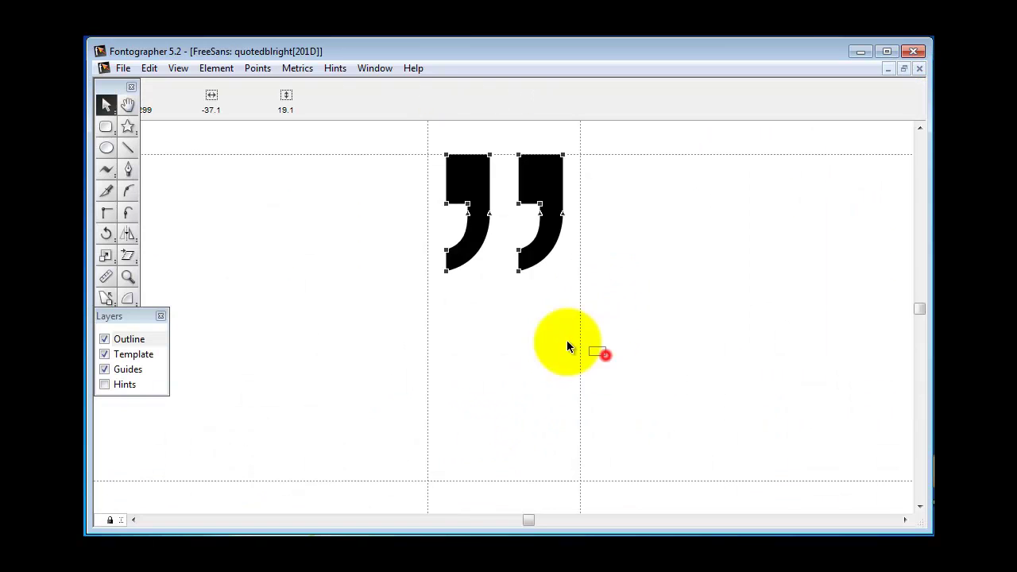
mouse_move(606, 352)
mouse_down()
mouse_move(440, 228)
mouse_move(398, 137)
mouse_up()
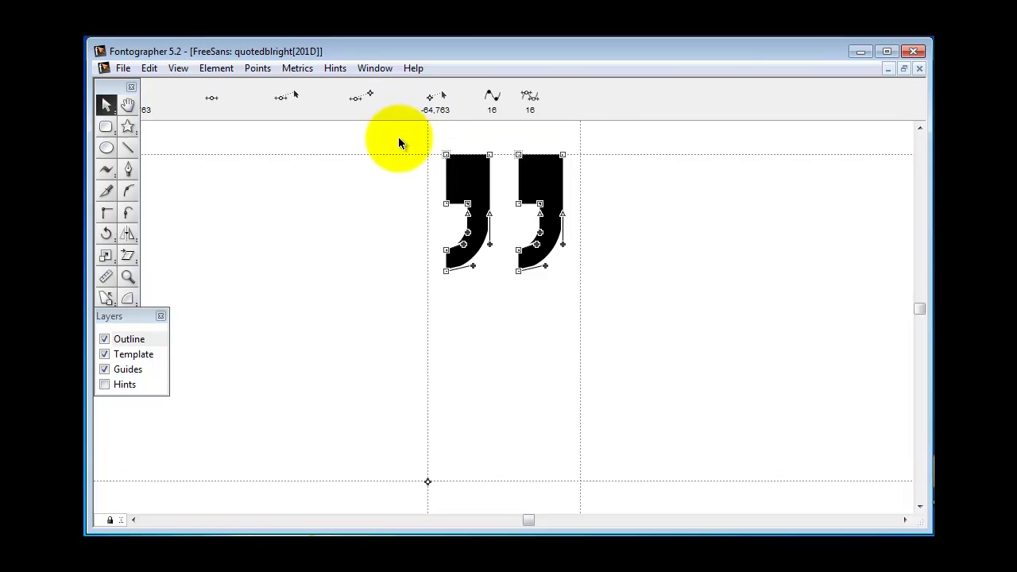
key(Delete)
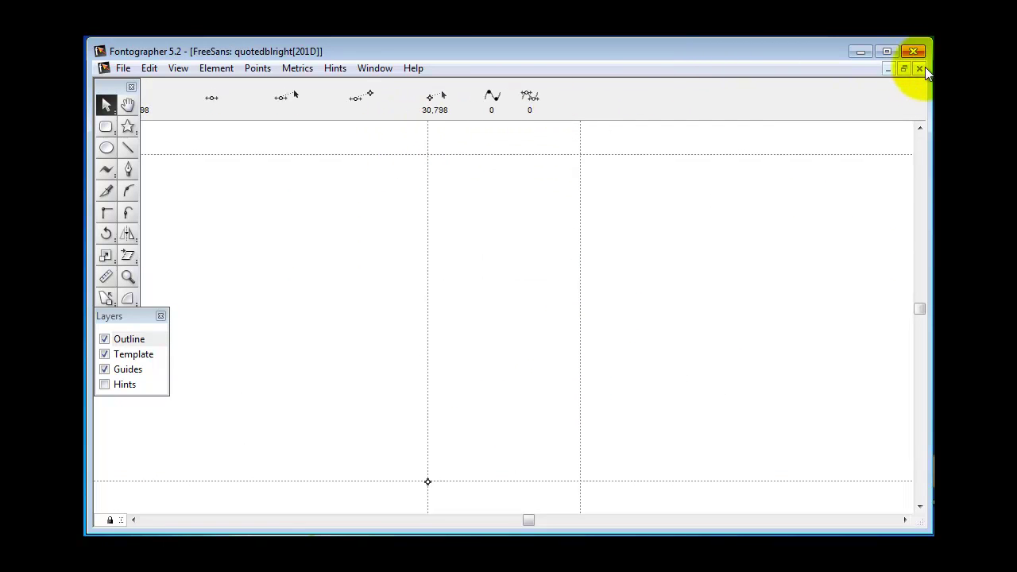
click(919, 69)
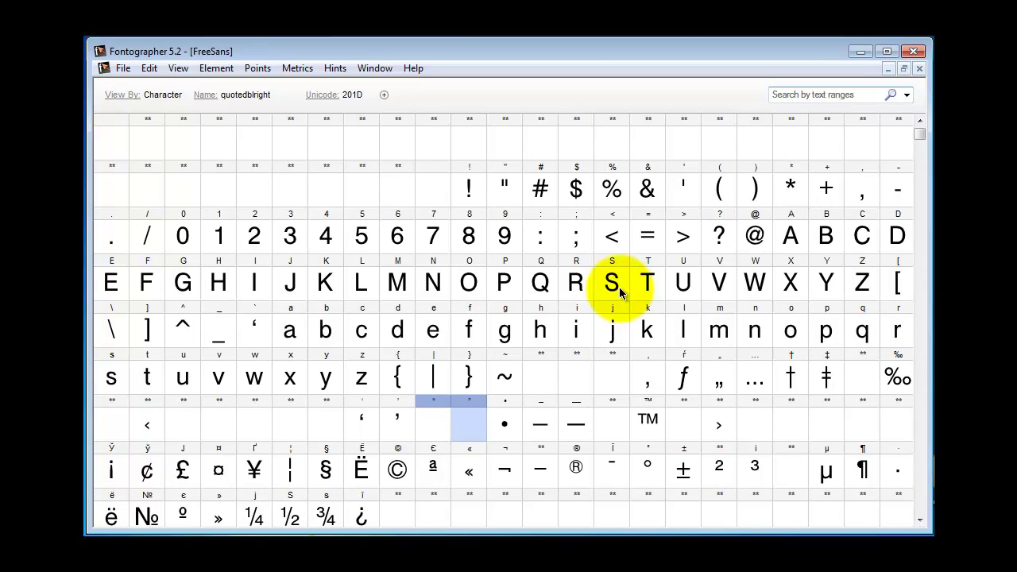
click(438, 429)
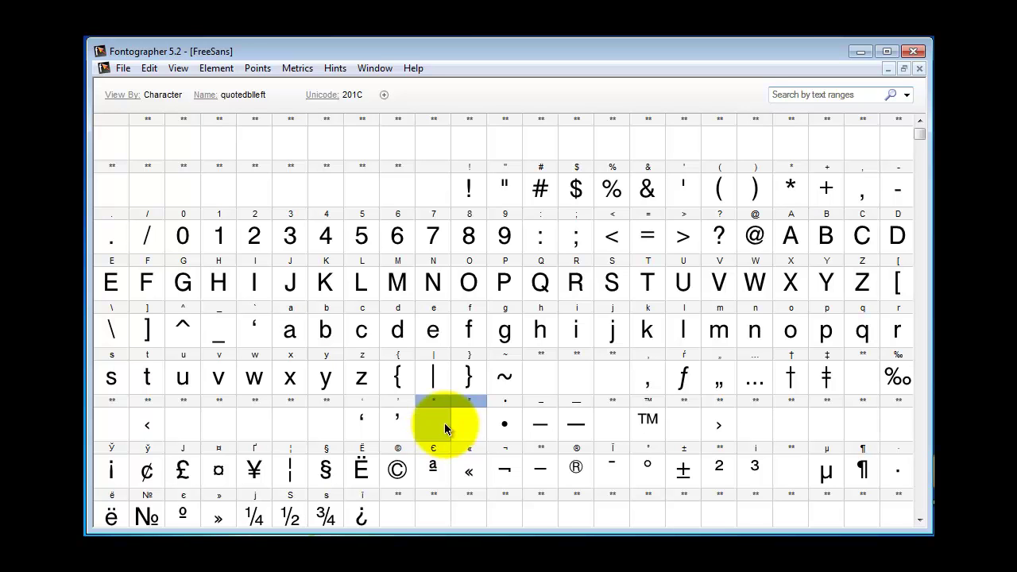
click(508, 197)
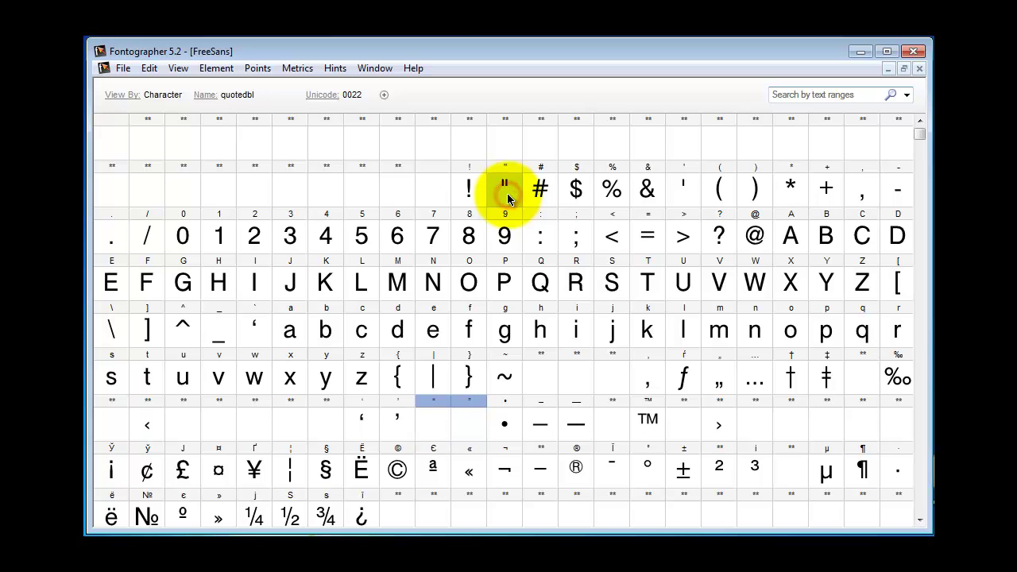
click(684, 192)
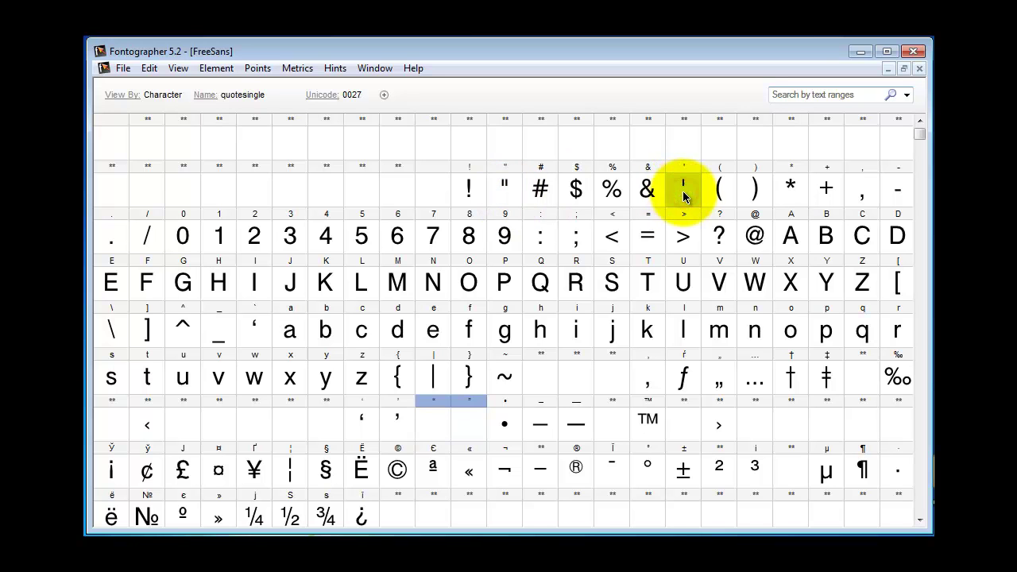
click(506, 193)
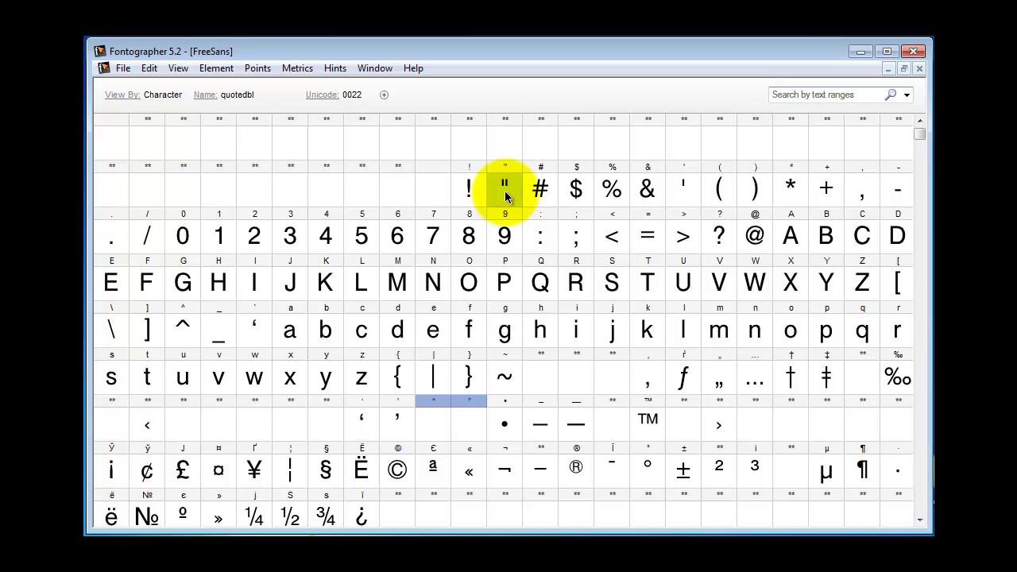
click(680, 191)
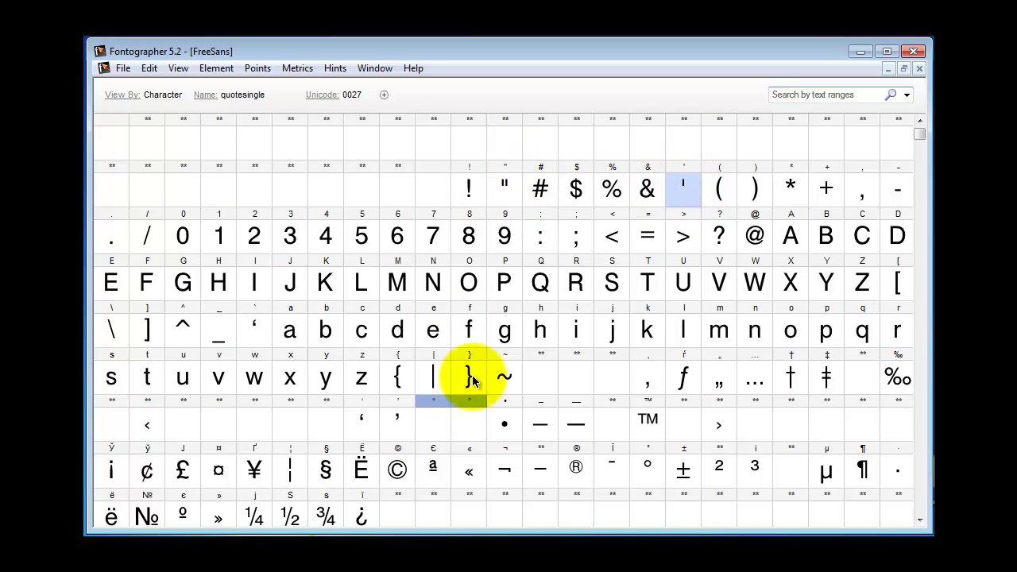
click(433, 428)
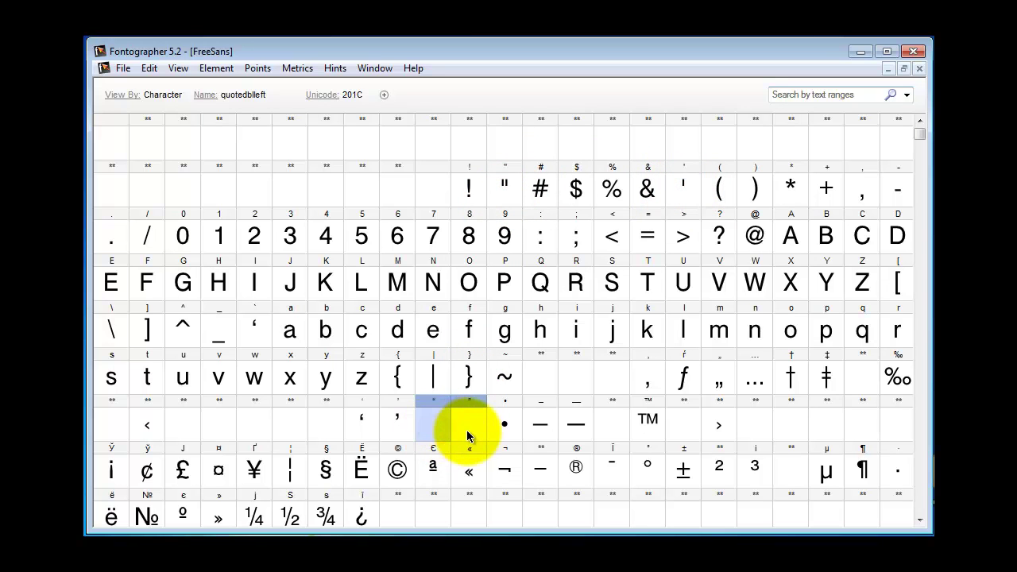
click(467, 430)
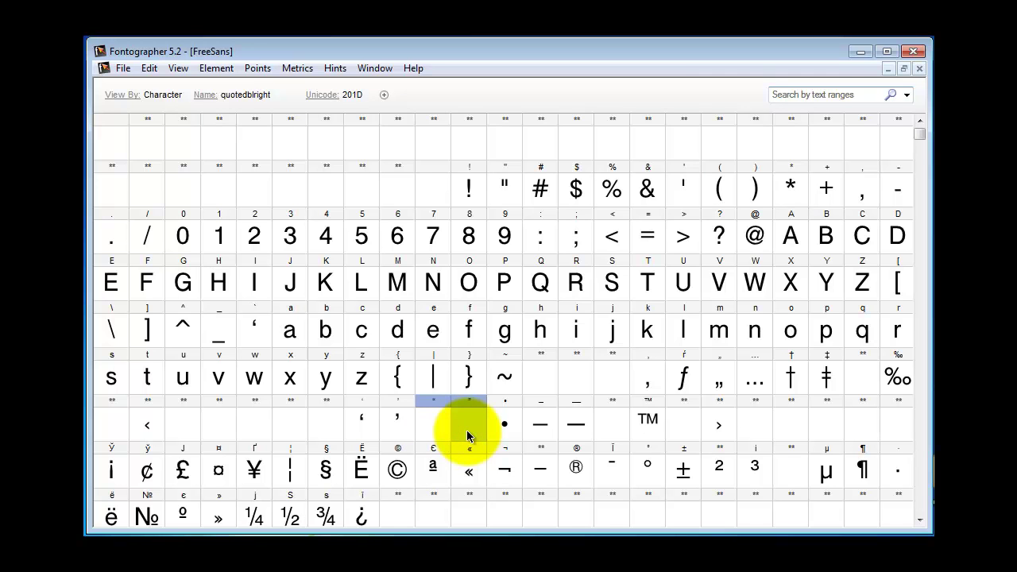
Copy the straight quotedbl outline and fill the empty quotedblleft slot with it.
double_click(505, 184)
key(ctrl+a)
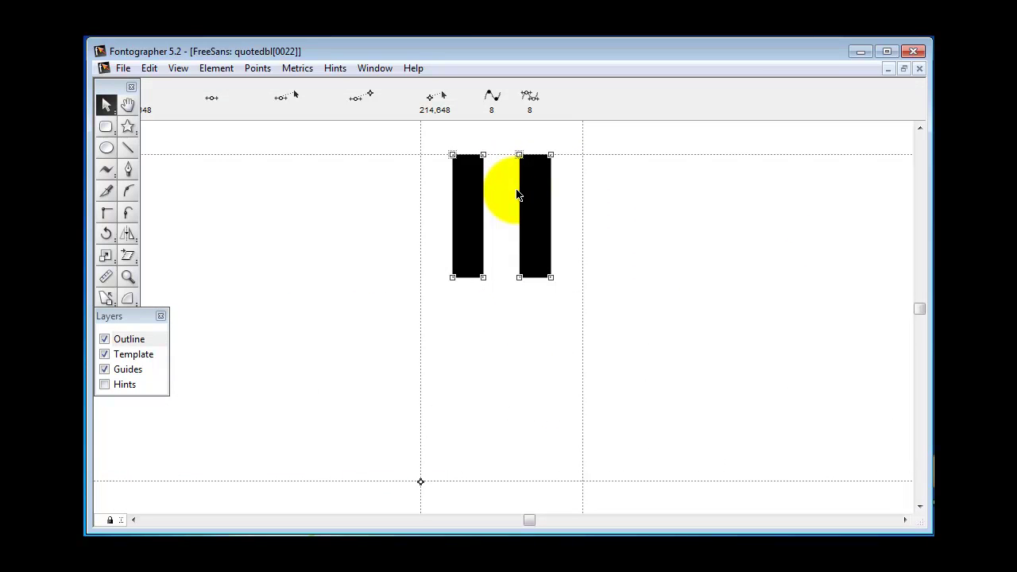
scroll(749, 172, down, 1)
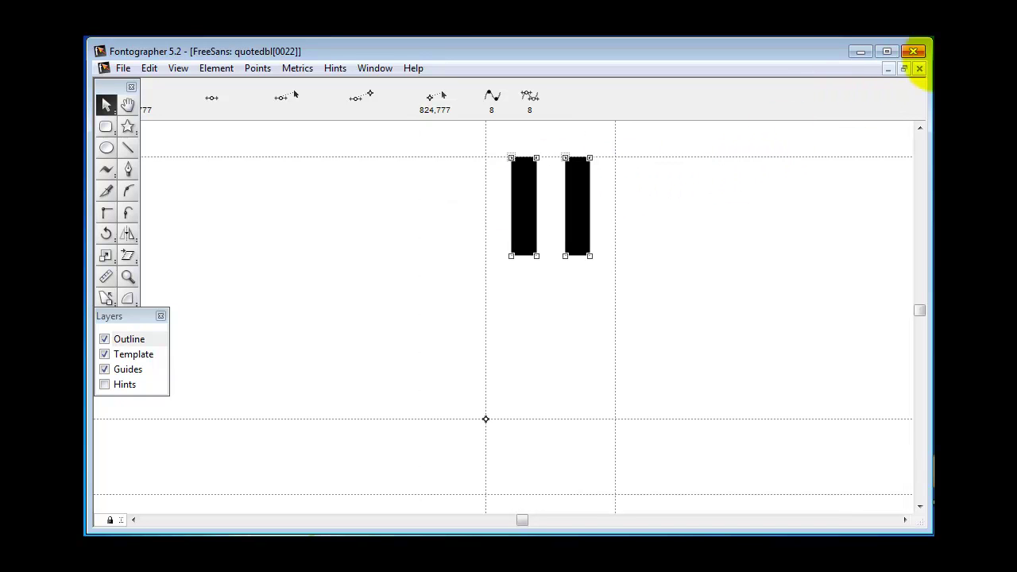
click(921, 68)
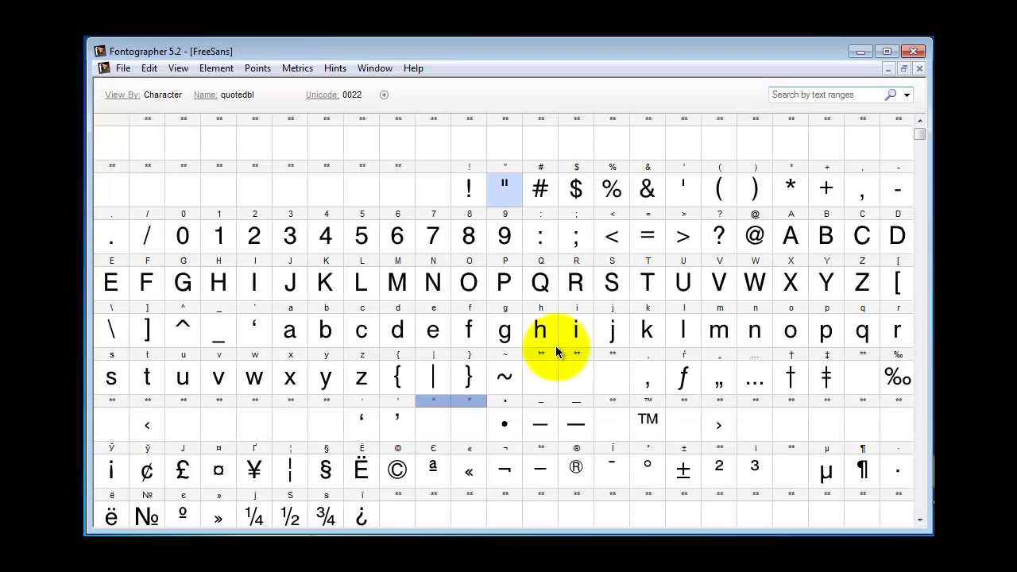
click(429, 425)
double_click(429, 426)
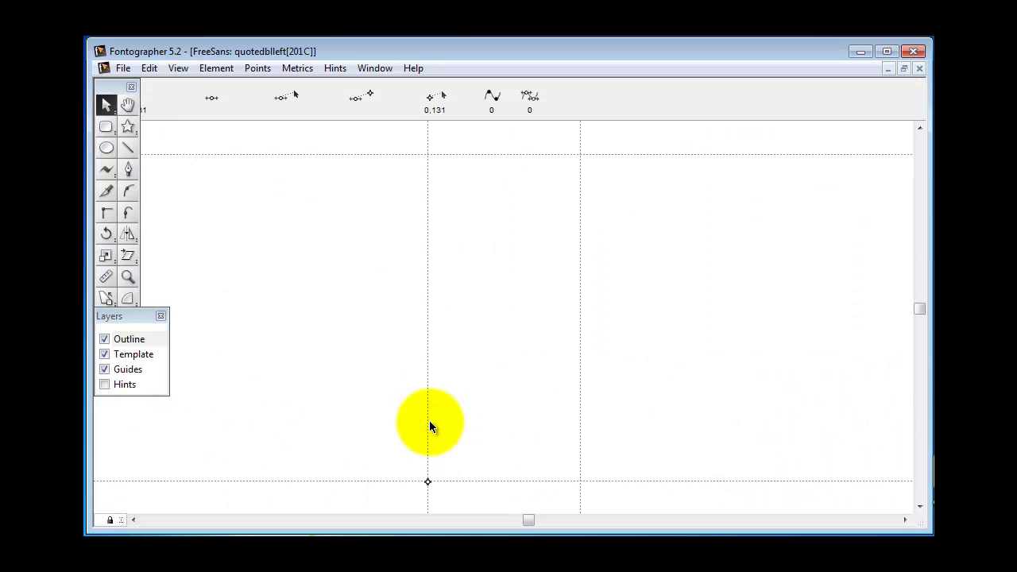
click(921, 67)
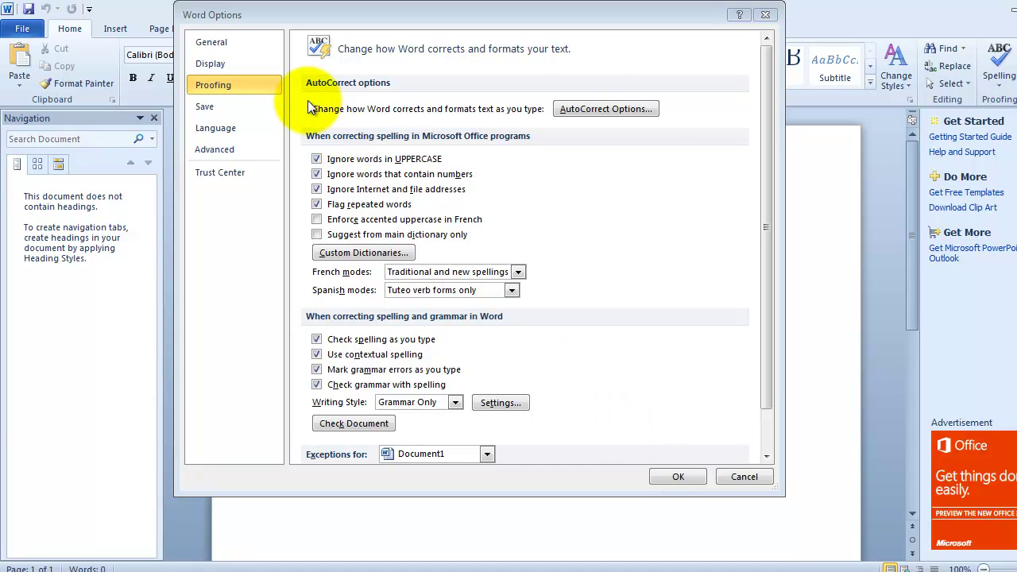
Open Word's AutoCorrect Options from the Proofing page.
click(606, 109)
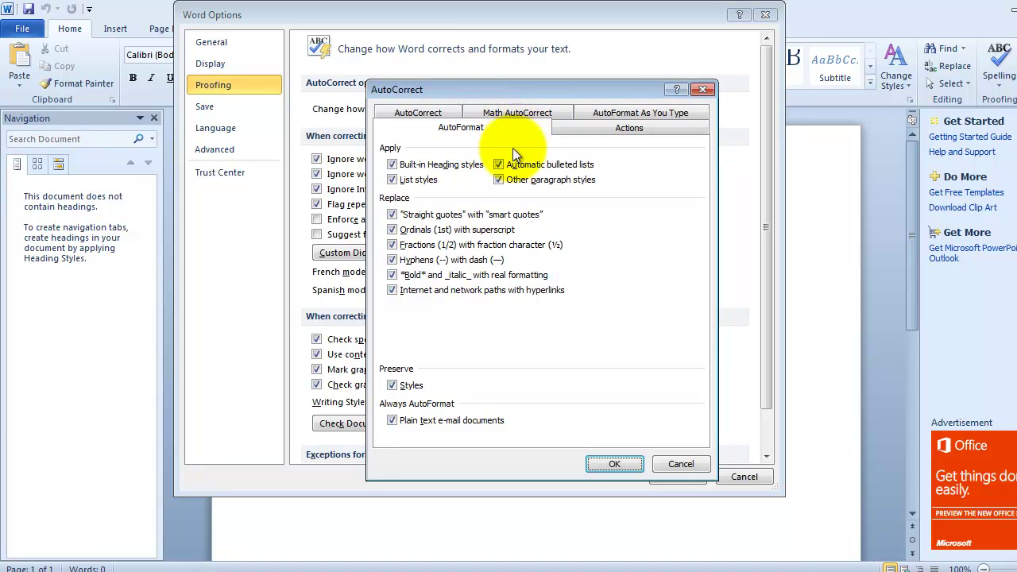
Switch the 'Straight quotes with smart quotes' AutoFormat option off, then back on.
click(391, 214)
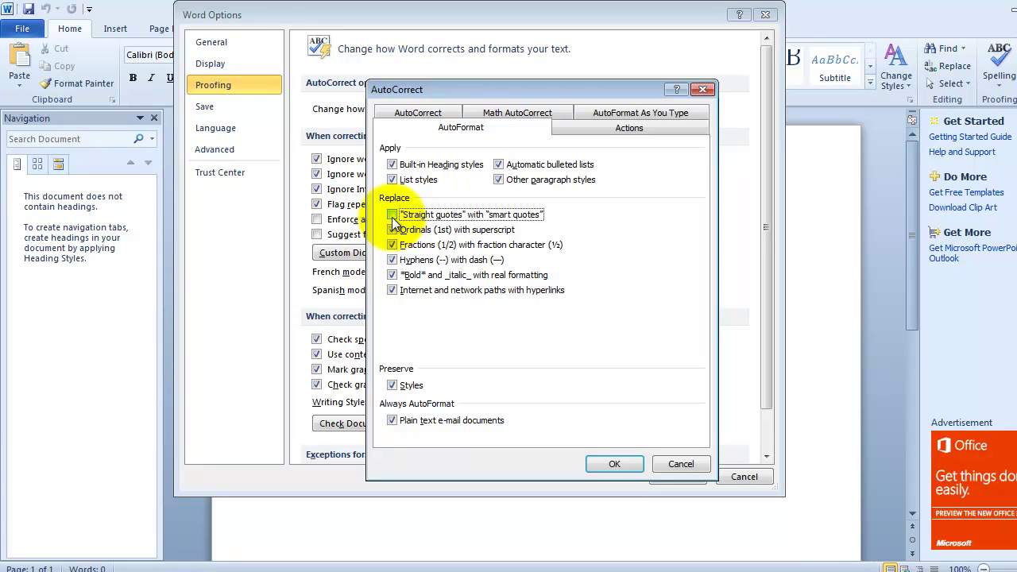
click(392, 215)
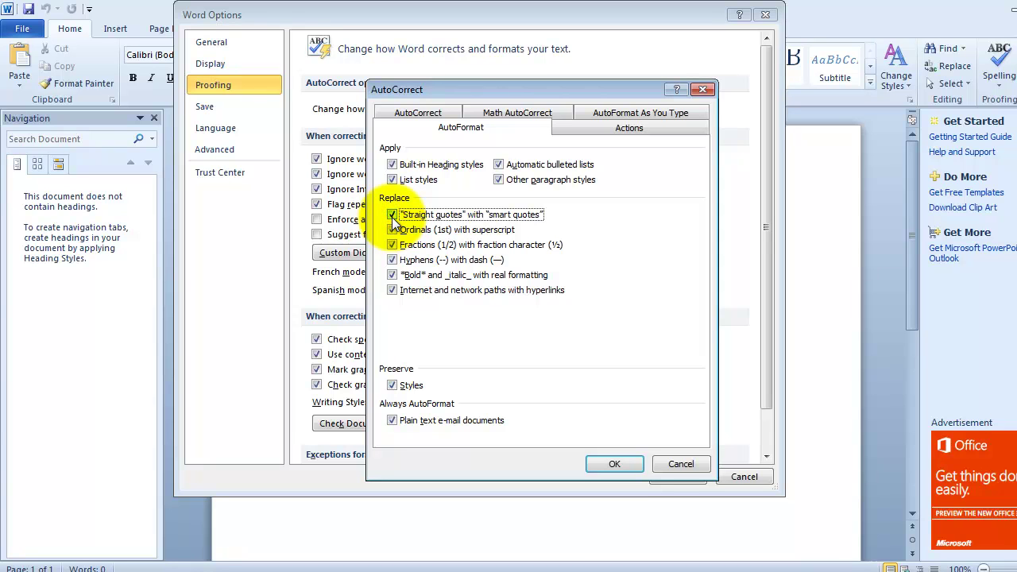